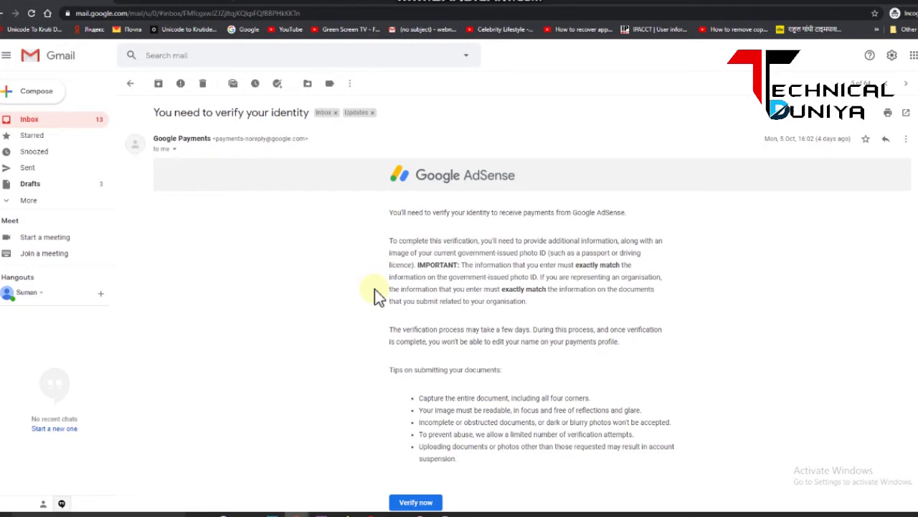
- Review the "You need to verify your identity" email and the "Identity verification successful" email, returning to the inbox after each
scroll(378, 294, down, 2)
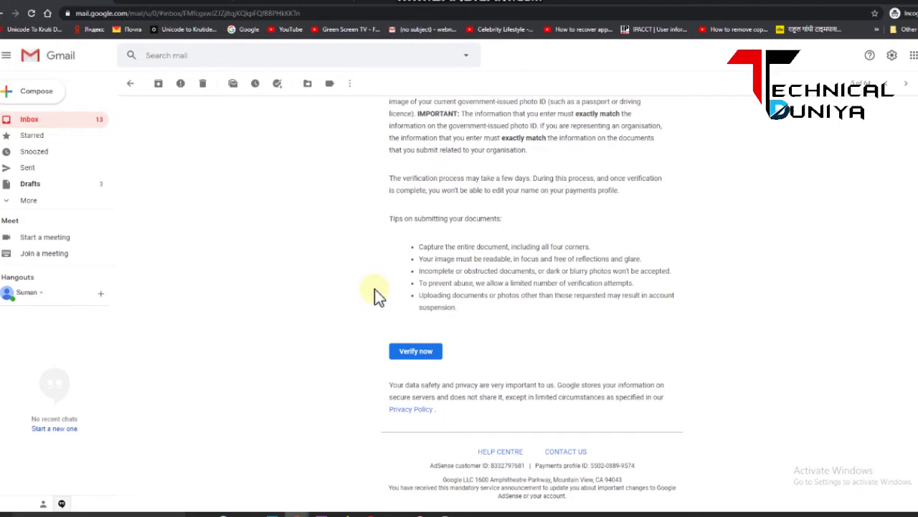
scroll(344, 286, up, 2)
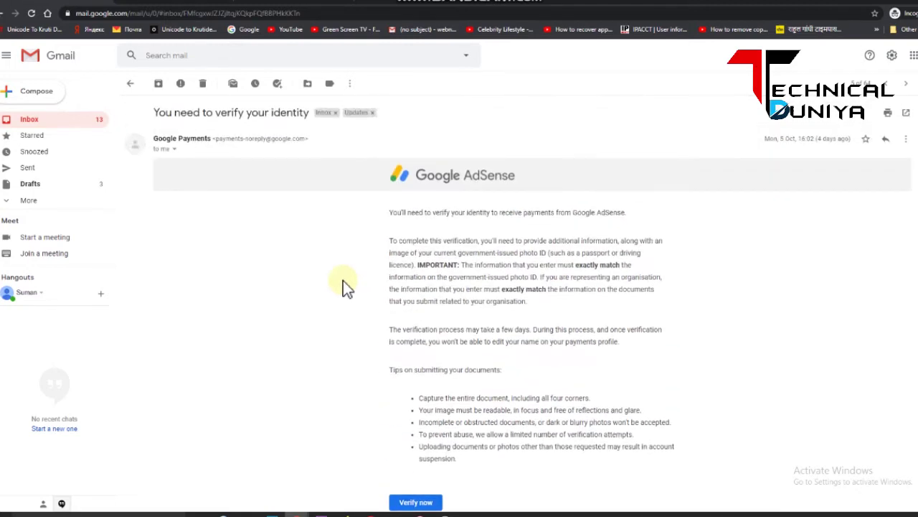
click(130, 84)
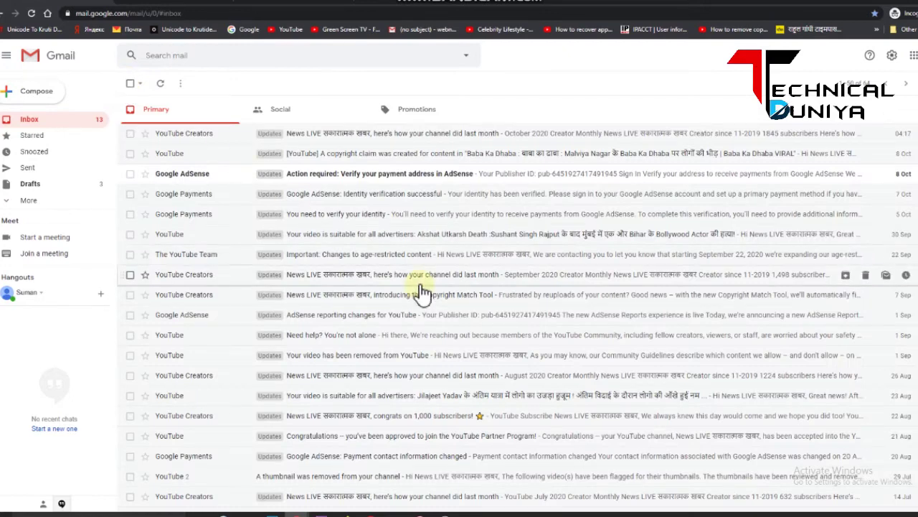
click(373, 201)
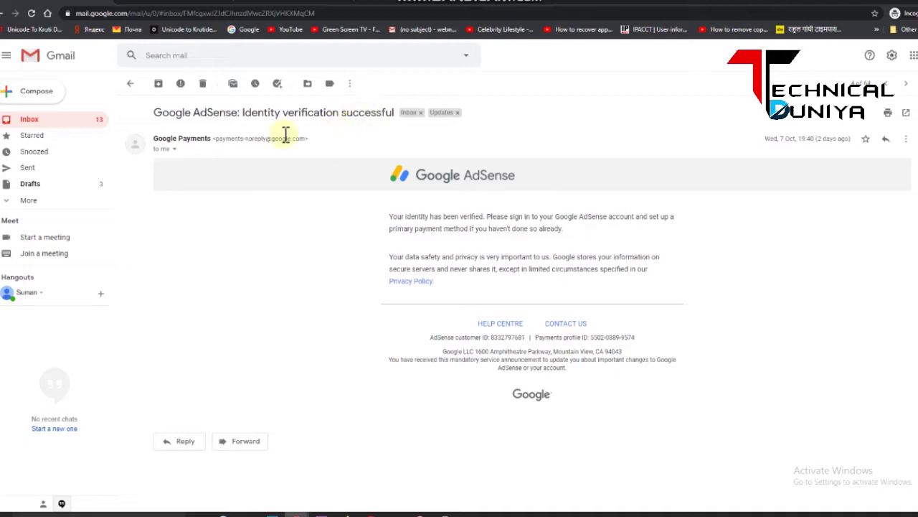
click(135, 85)
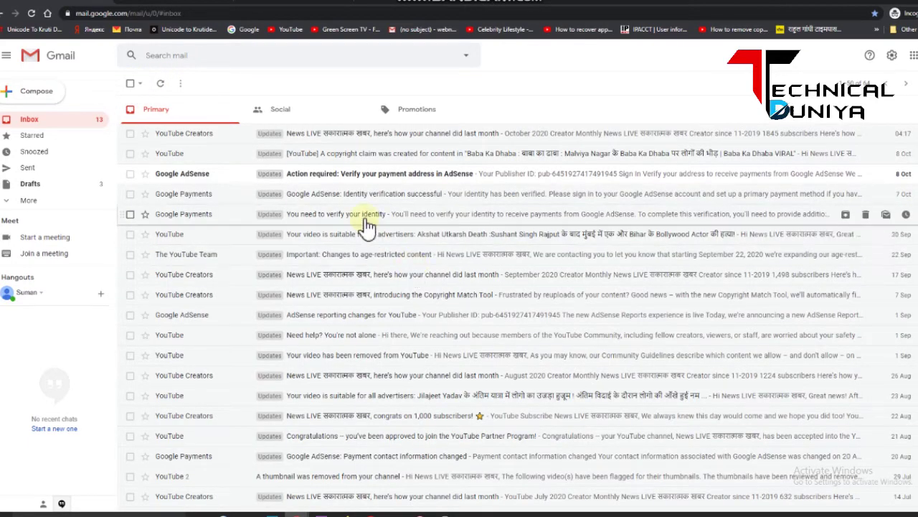
- Reopen the identity verification request email and the identity verification success email in turn, ending at the inbox
click(379, 234)
click(133, 86)
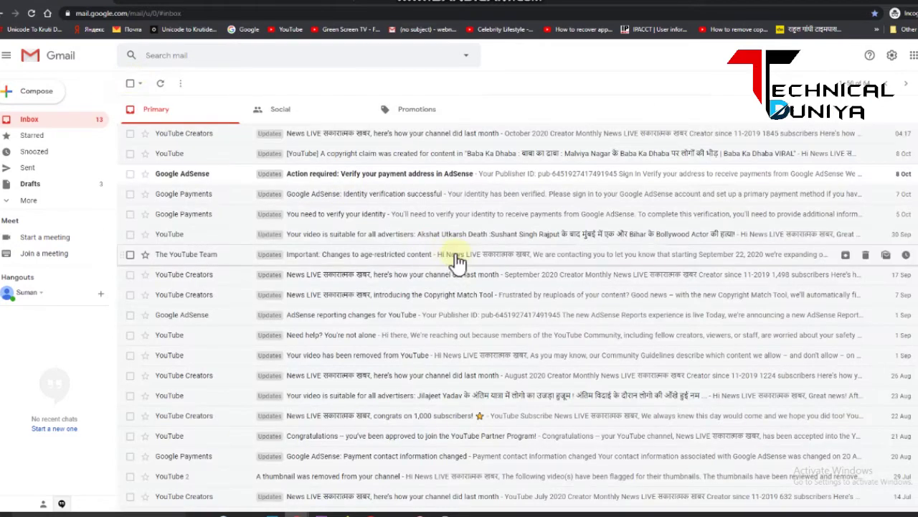
click(426, 215)
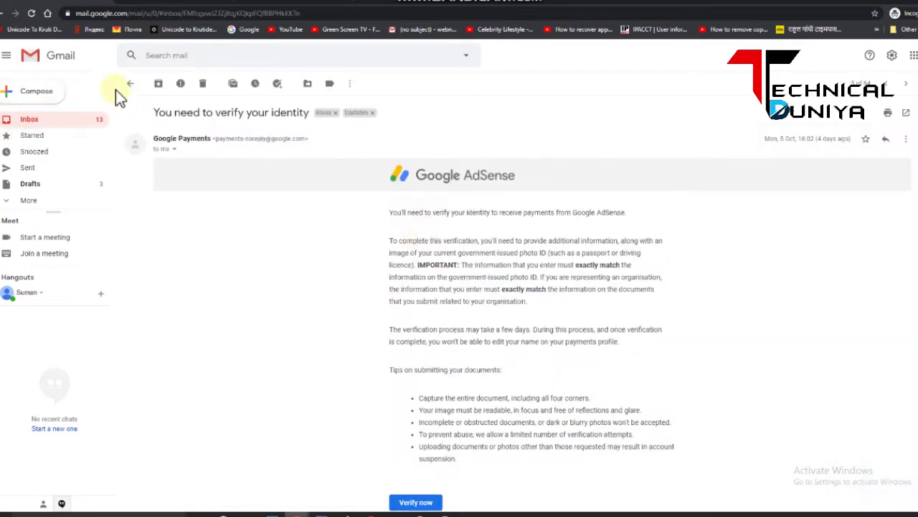
click(128, 86)
click(403, 204)
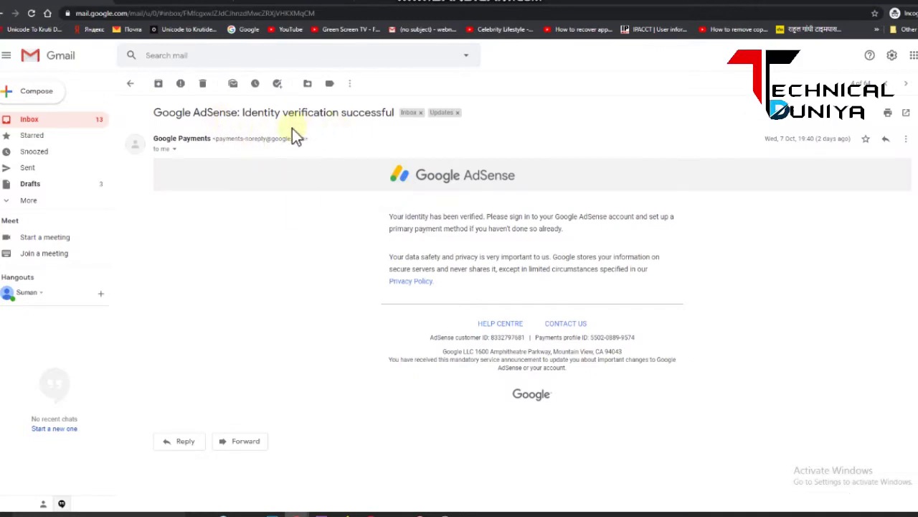
click(55, 123)
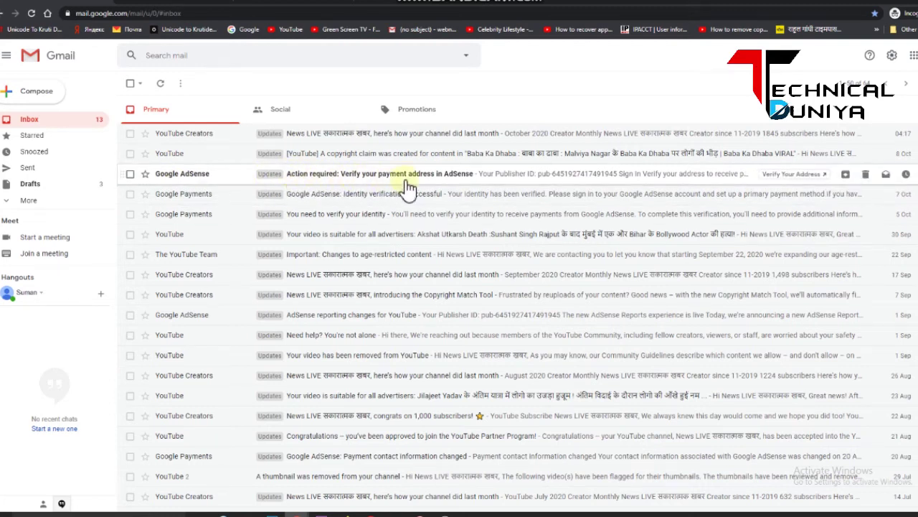
- Open the "Action required: Verify your payment address in AdSense" email, skim its contents and return to the inbox
click(406, 175)
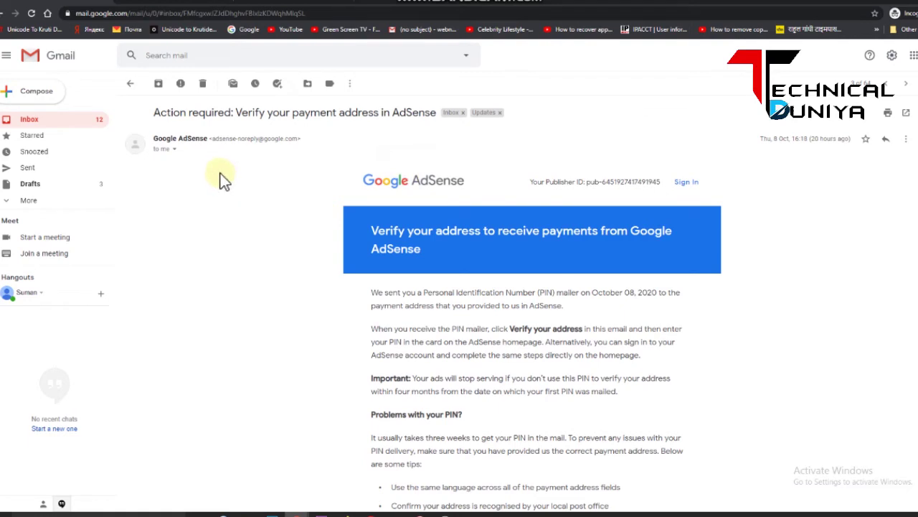
scroll(222, 178, down, 3)
scroll(222, 178, up, 2)
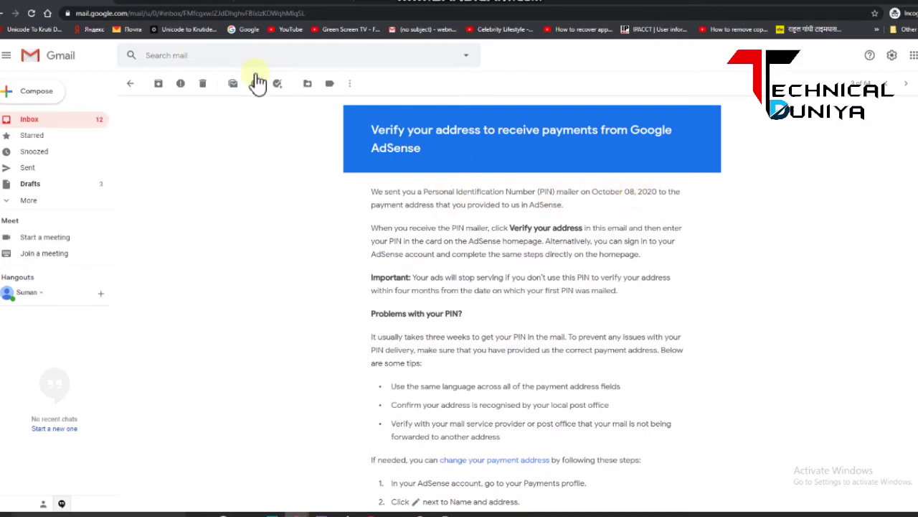
click(130, 84)
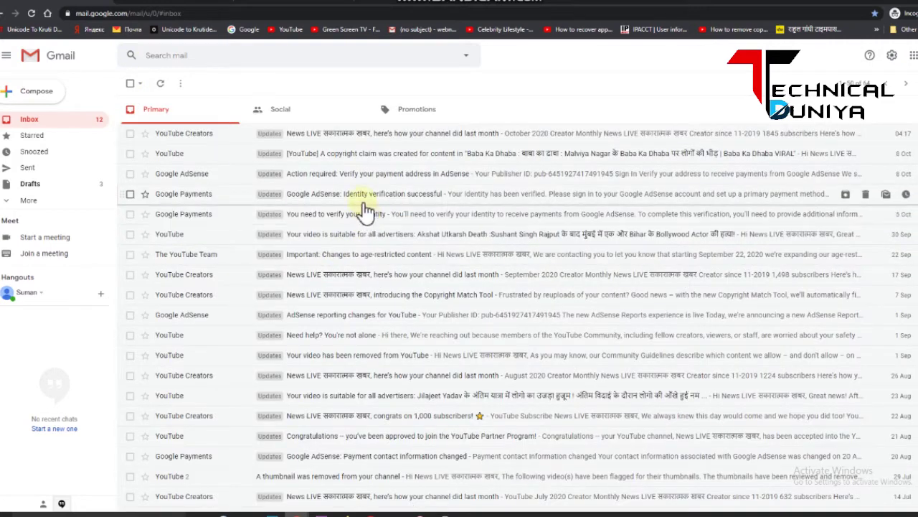
- Highlight the received date in the "Identity verification successful" email and in the "Verify your payment address in AdSense" email
click(360, 197)
drag(780, 139, 799, 139)
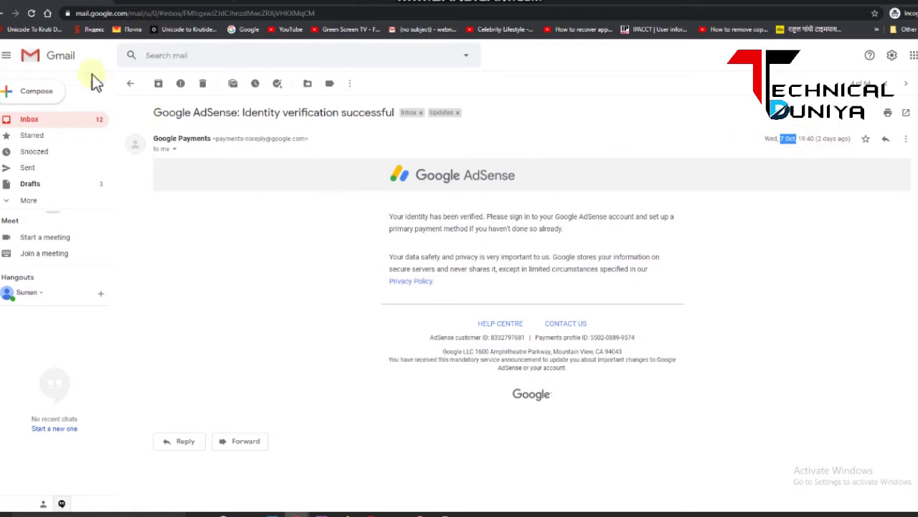
click(130, 84)
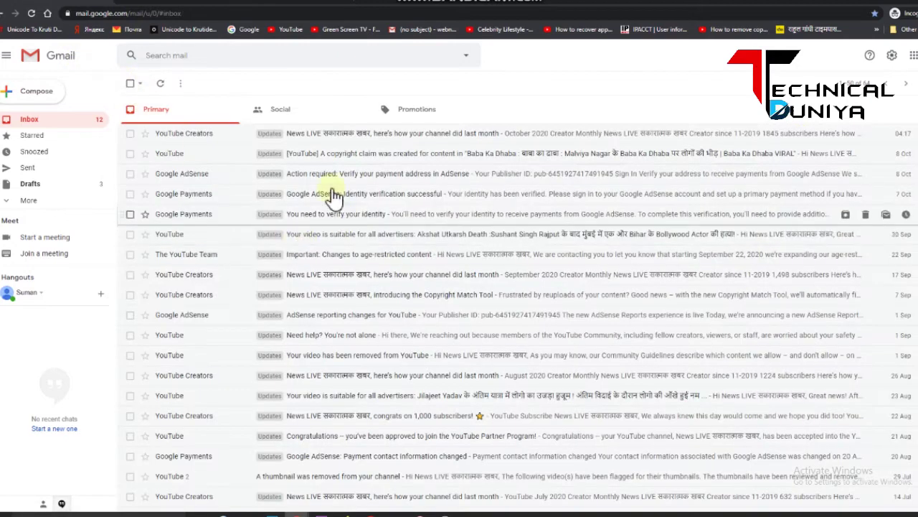
click(327, 175)
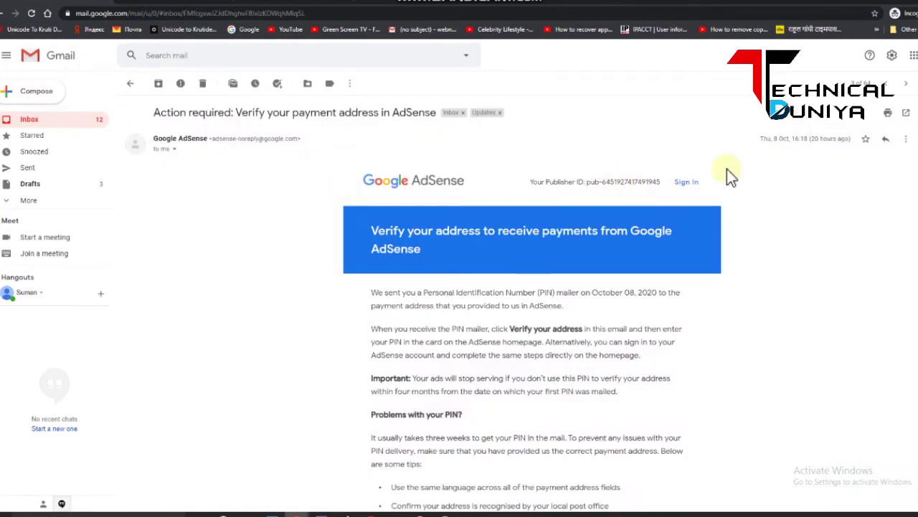
drag(793, 139, 774, 140)
click(264, 307)
- Read the payment address email down to its Verify Your Address section, highlighting the PIN delivery tips
scroll(264, 307, down, 2)
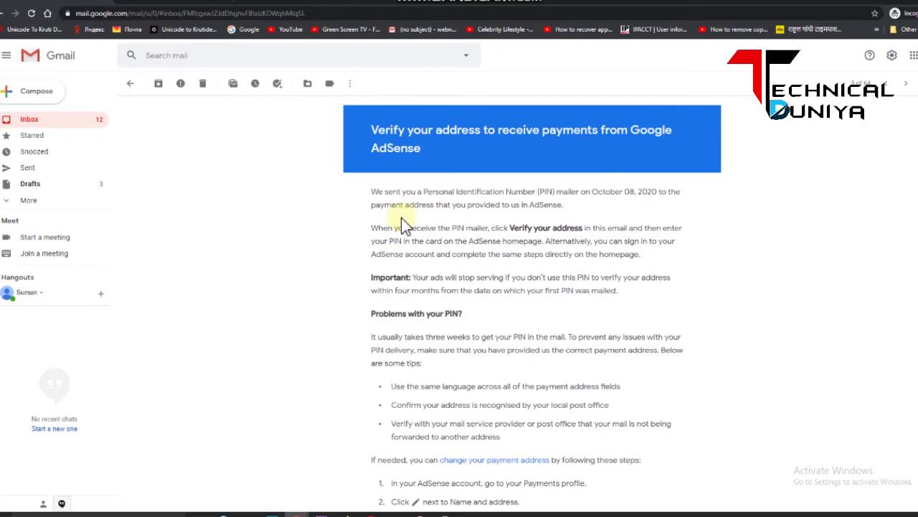
scroll(452, 234, down, 2)
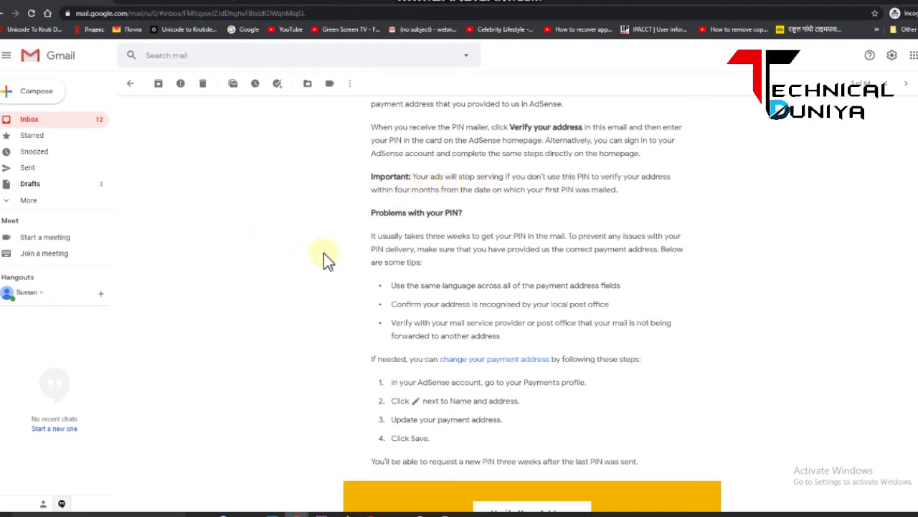
scroll(319, 253, down, 2)
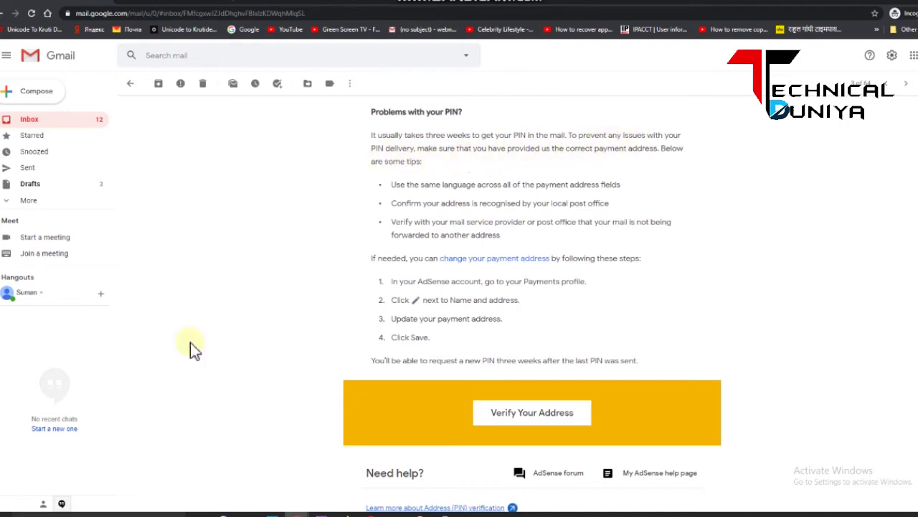
drag(371, 134, 546, 222)
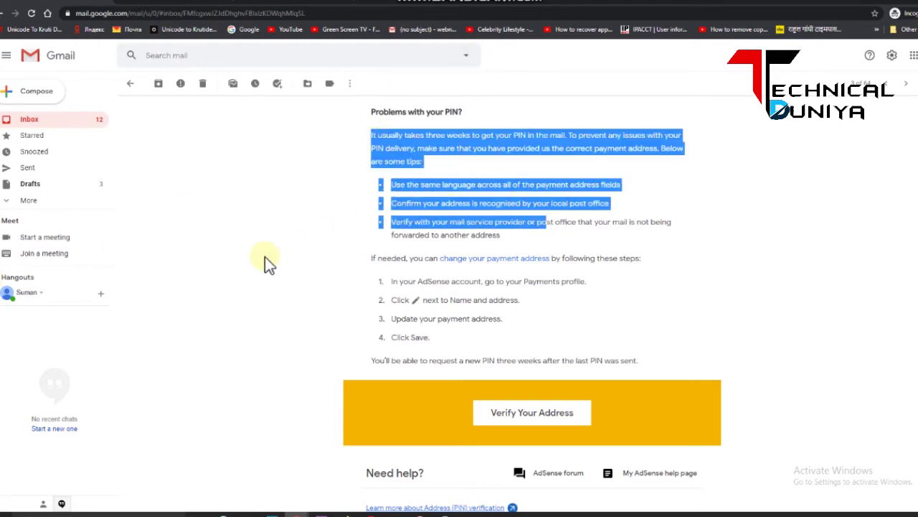
scroll(564, 208, down, 1)
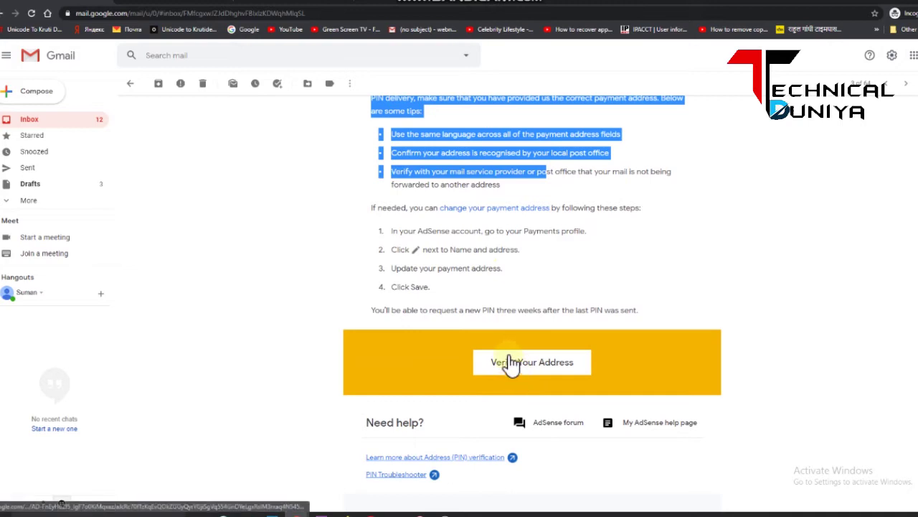
- Switch to the Google AdSense home page and examine the earnings cards and the "Verify your billing address" task
click(267, 3)
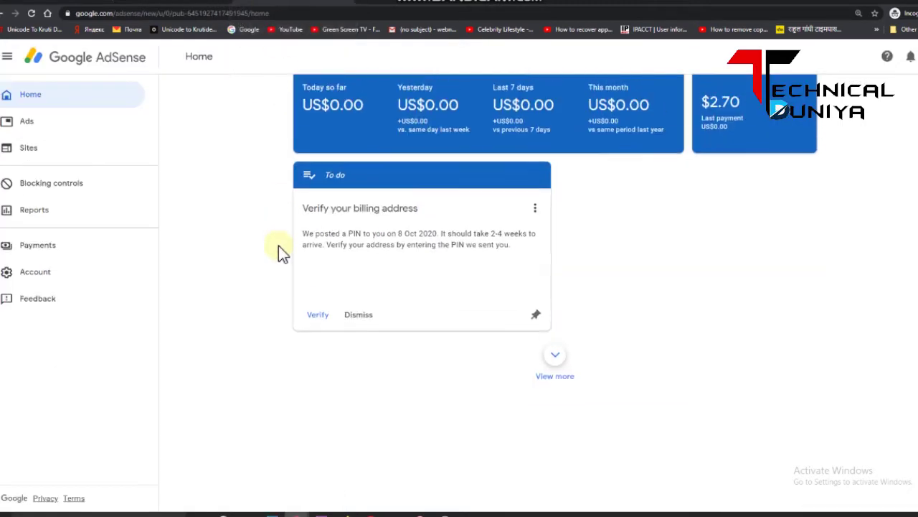
scroll(279, 245, down, 2)
scroll(280, 246, up, 2)
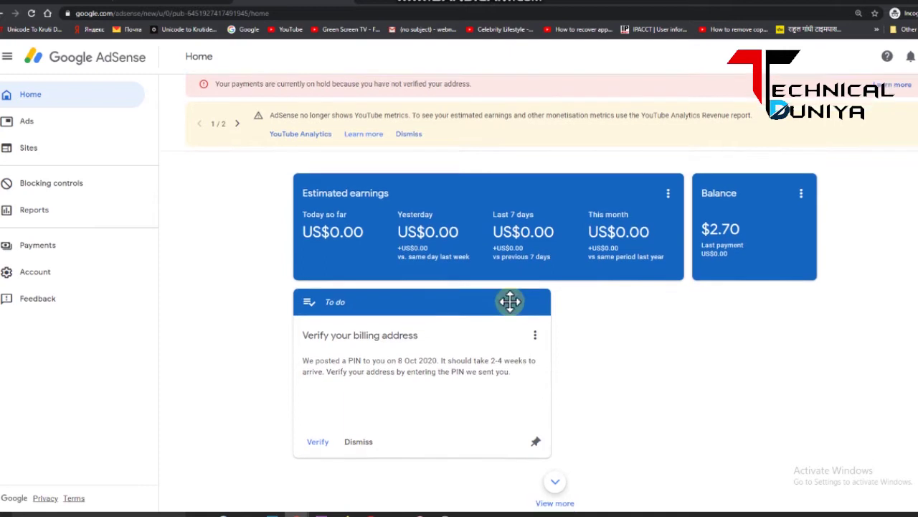
scroll(509, 301, down, 2)
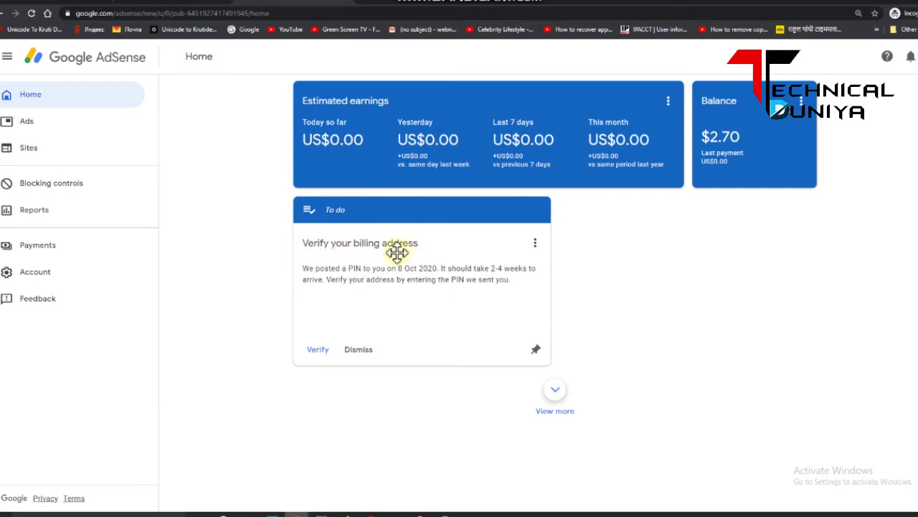
mouse_move(308, 270)
mouse_down()
mouse_move(357, 268)
mouse_move(314, 263)
mouse_up()
- Open the PIN entry form of the billing address task with its PIN field active, and reload the AdSense page
click(318, 347)
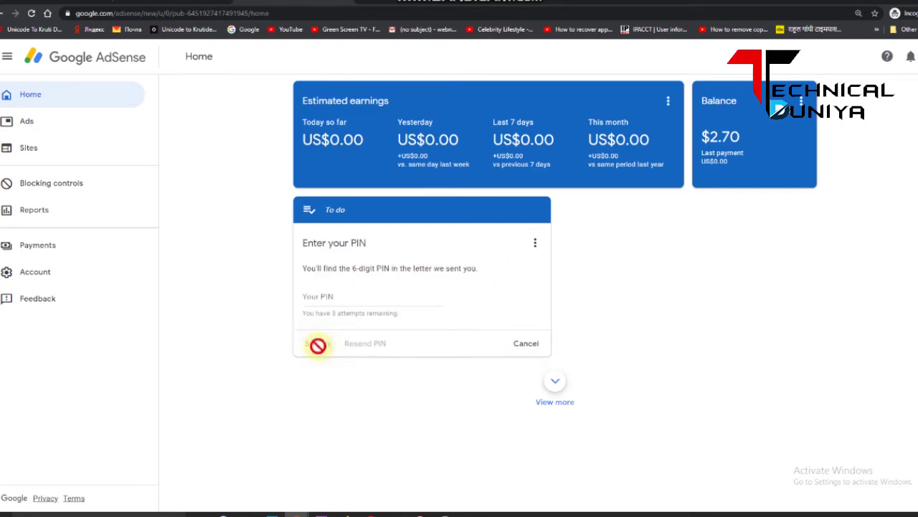
click(335, 294)
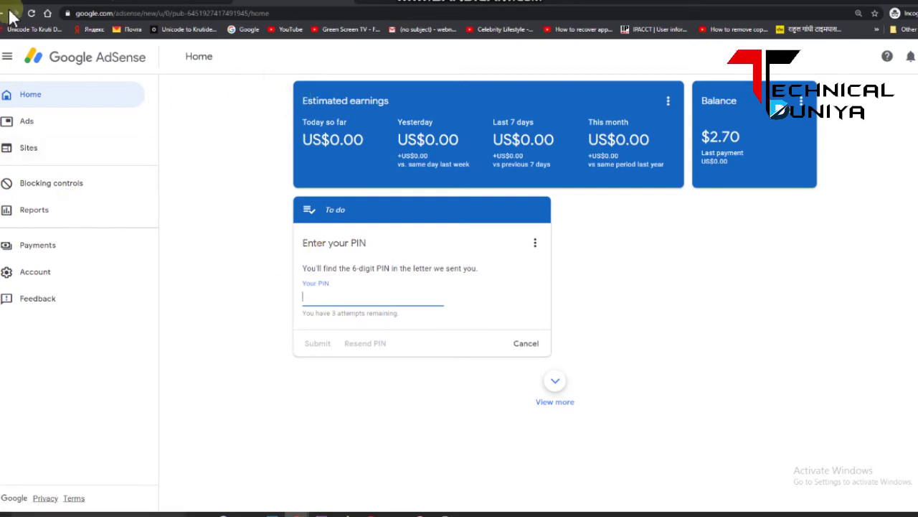
click(32, 13)
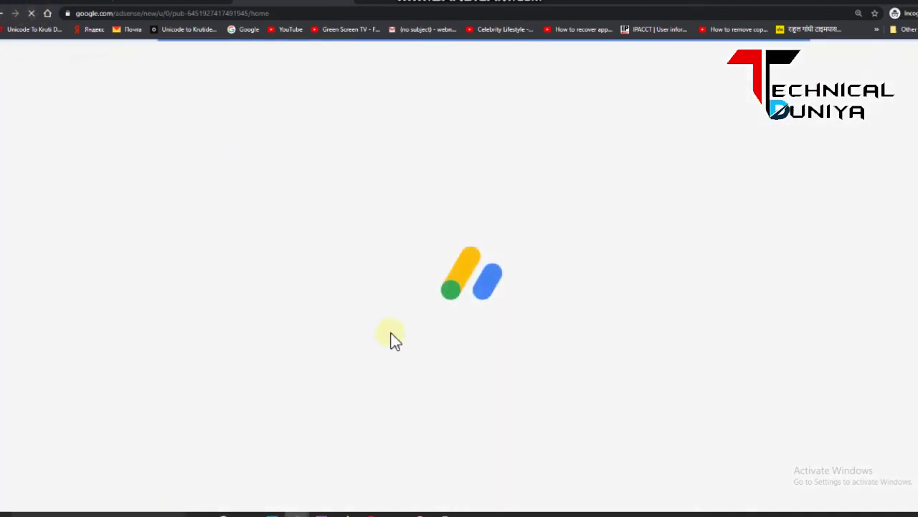
scroll(353, 236, down, 1)
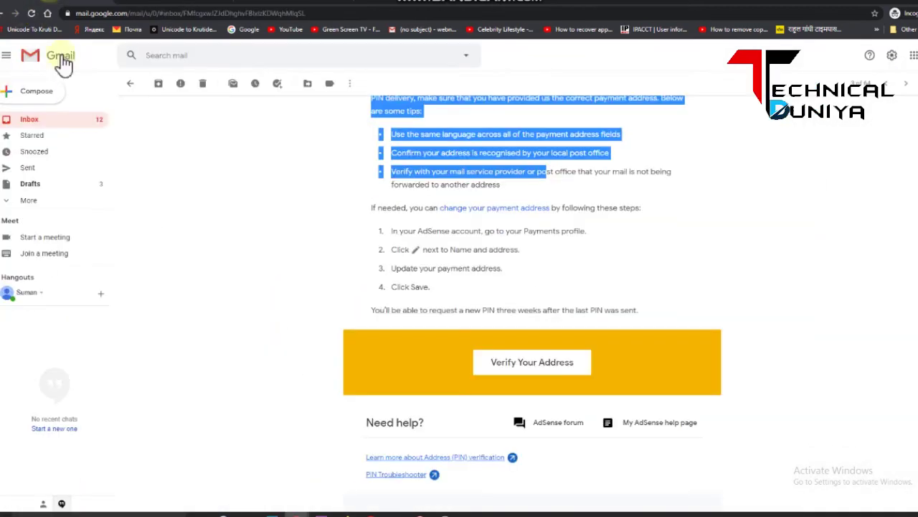
- Switch back to Gmail and review the payment address verification email from its heading to the Verify Your Address section
scroll(277, 245, up, 5)
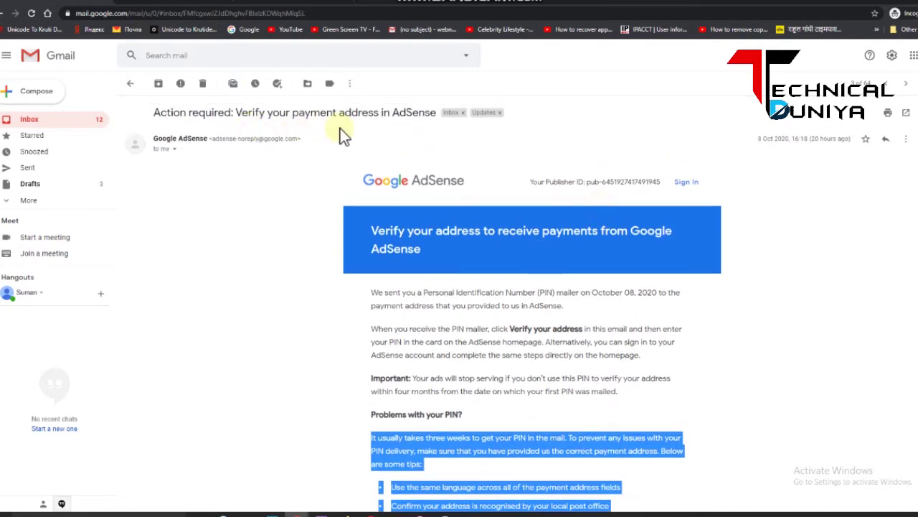
scroll(322, 250, down, 4)
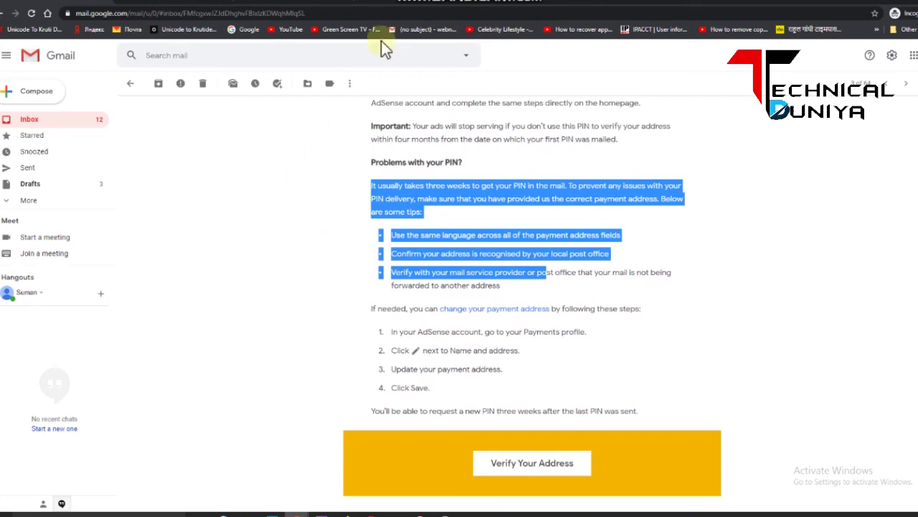
- Switch to the AdSense Help "Address verification (PIN) overview" page and highlight the note about verifying identity before the PIN is sent
click(405, 2)
scroll(197, 316, down, 3)
drag(84, 179, 368, 351)
click(87, 256)
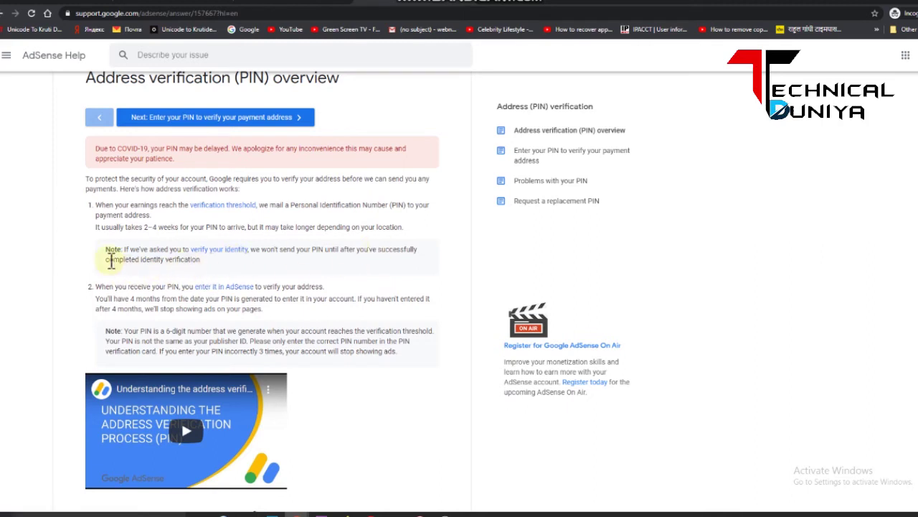
drag(105, 249, 215, 264)
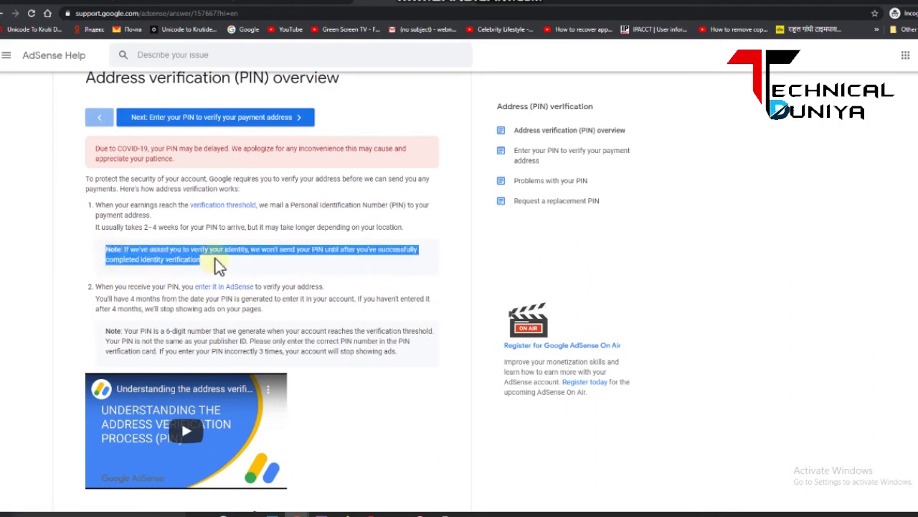